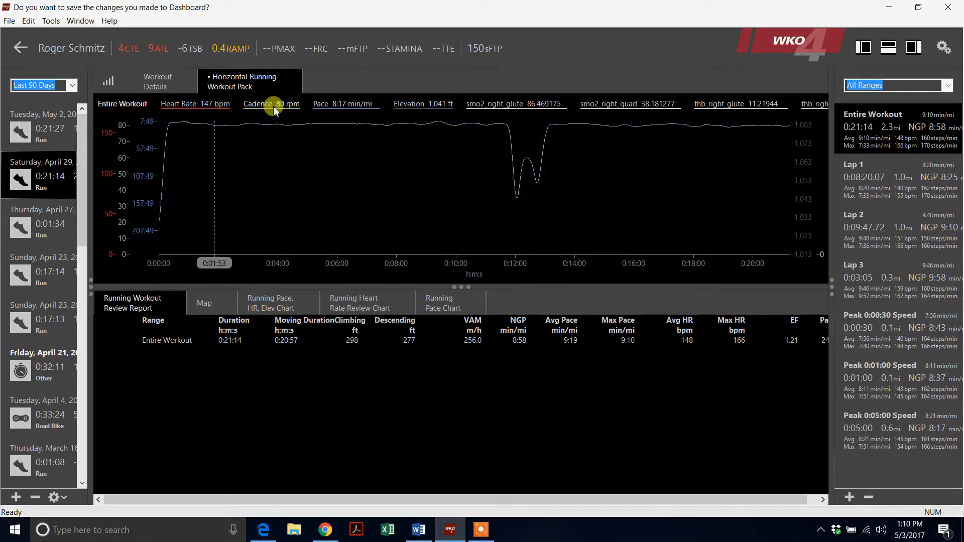
Check the April 29 run's recorded channels in its workout details and isolate the right glute SmO2 and THb curves in the workout chart
click(156, 81)
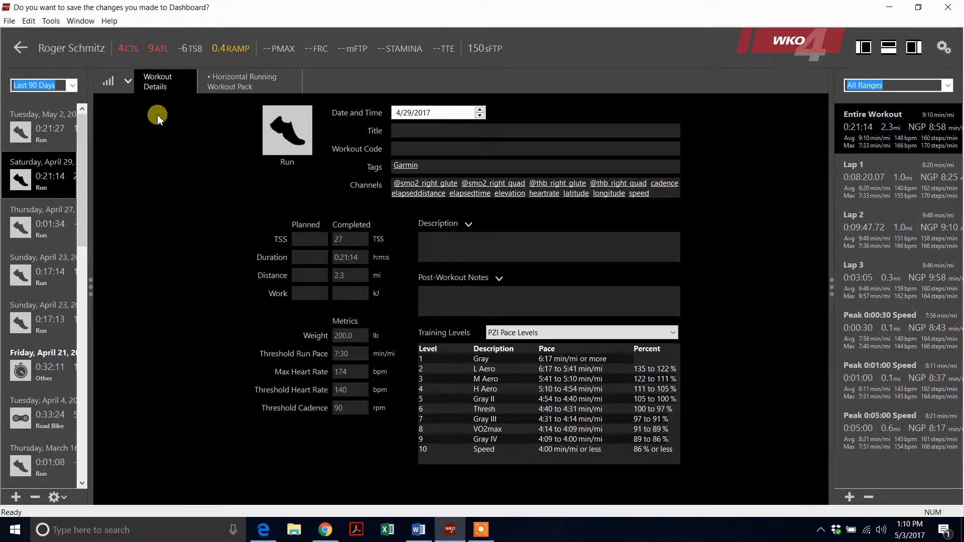
click(235, 94)
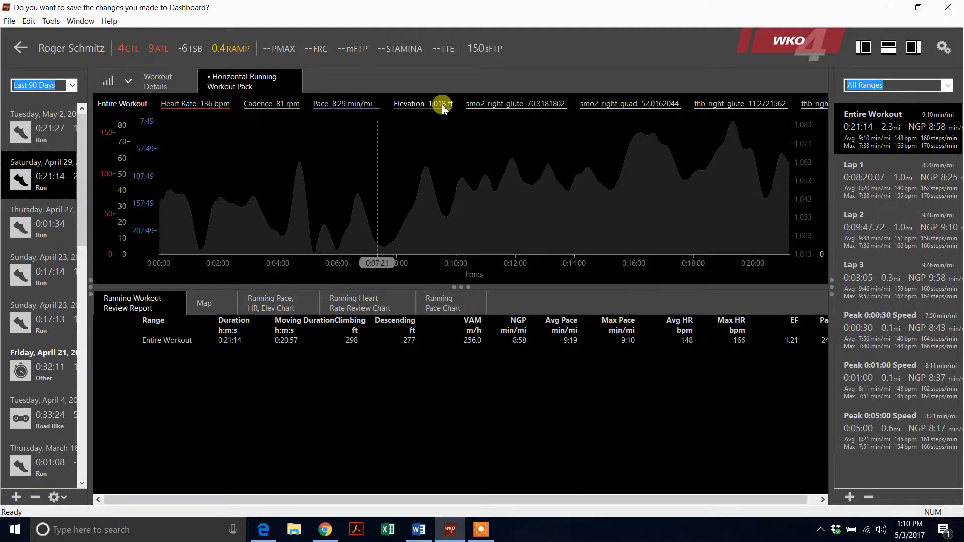
click(484, 105)
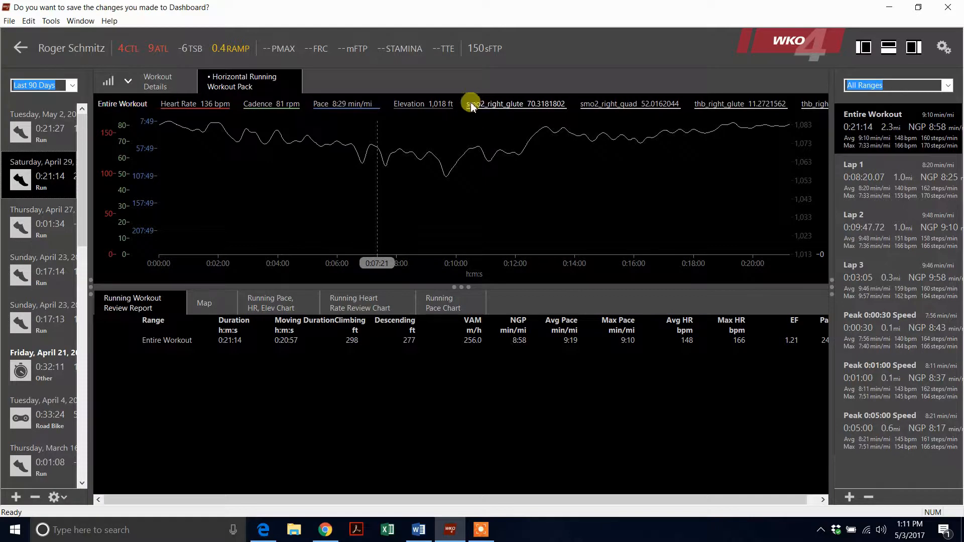
click(478, 111)
click(722, 107)
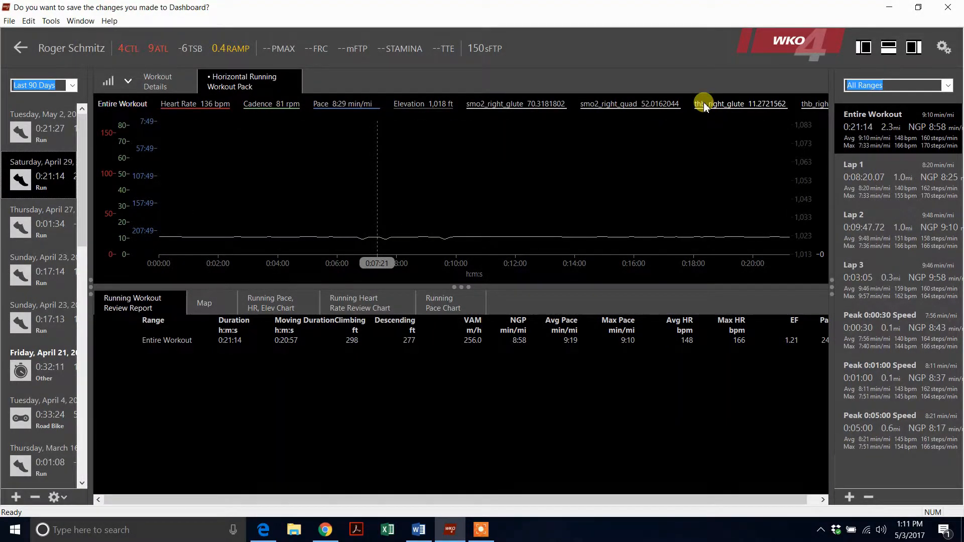
click(709, 106)
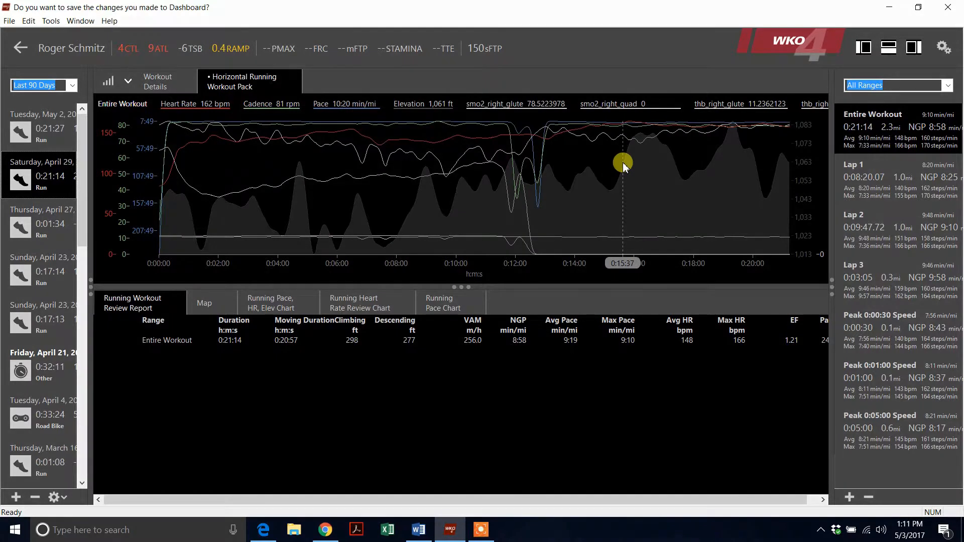
Isolate the right glute and right quad SmO2 curves one at a time in the Horizontal Running Workout Pack chart
click(478, 108)
click(492, 106)
click(606, 112)
click(608, 107)
click(609, 107)
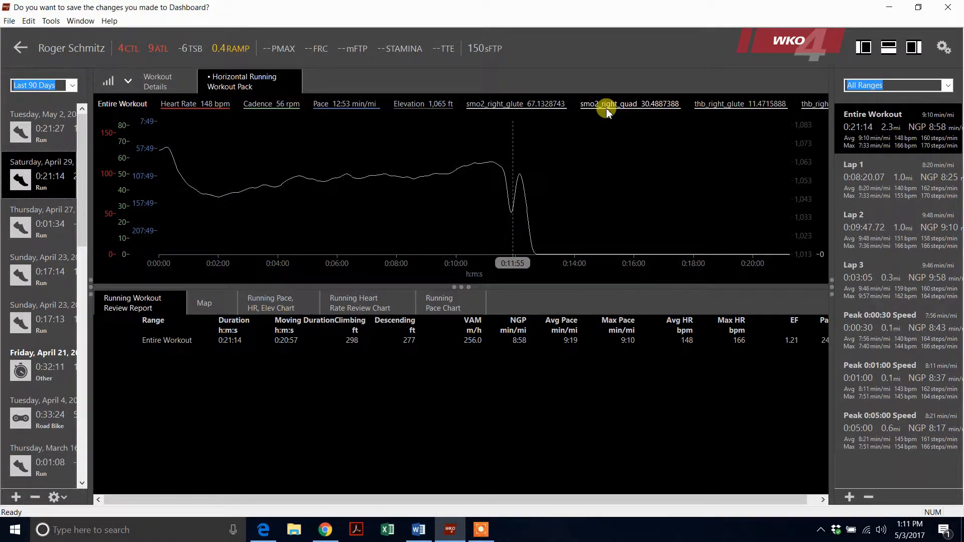
click(606, 107)
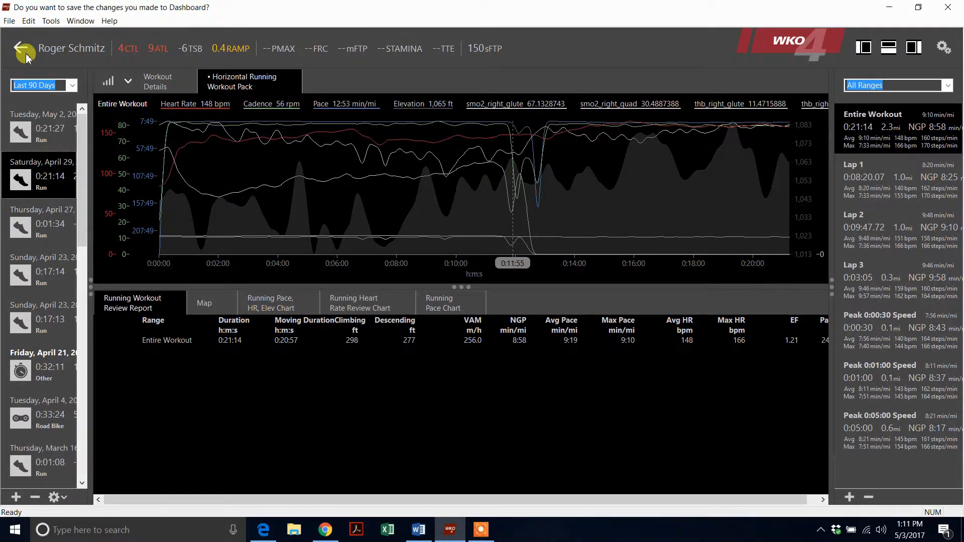
Create a new custom chart titled "Moxy - Right Glute" with the font size set to Huge
click(129, 83)
mouse_move(155, 115)
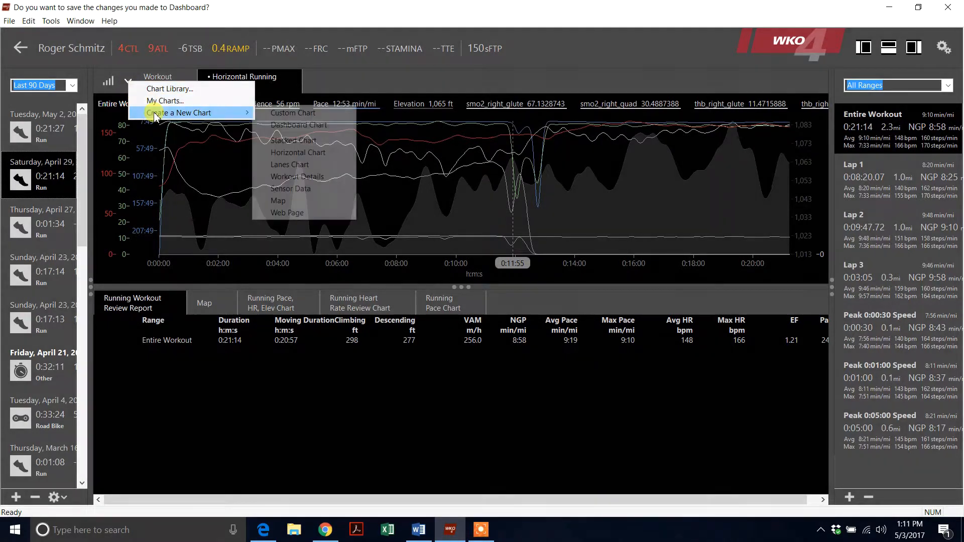
click(321, 113)
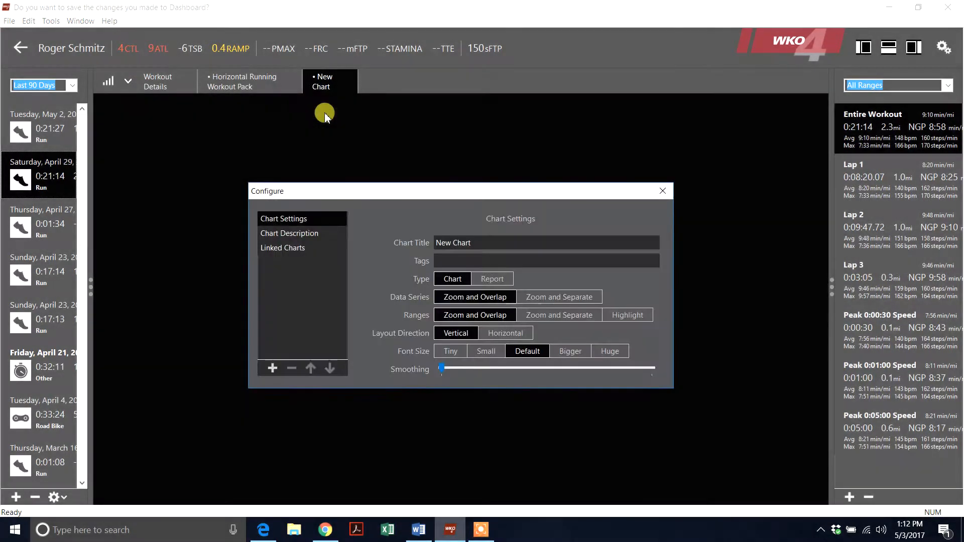
drag(481, 242, 424, 246)
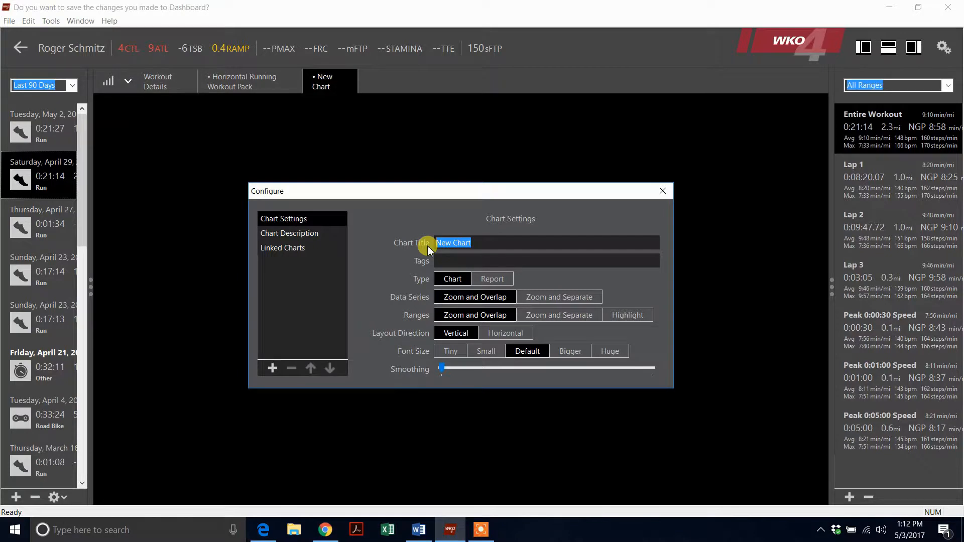
text(Moxy)
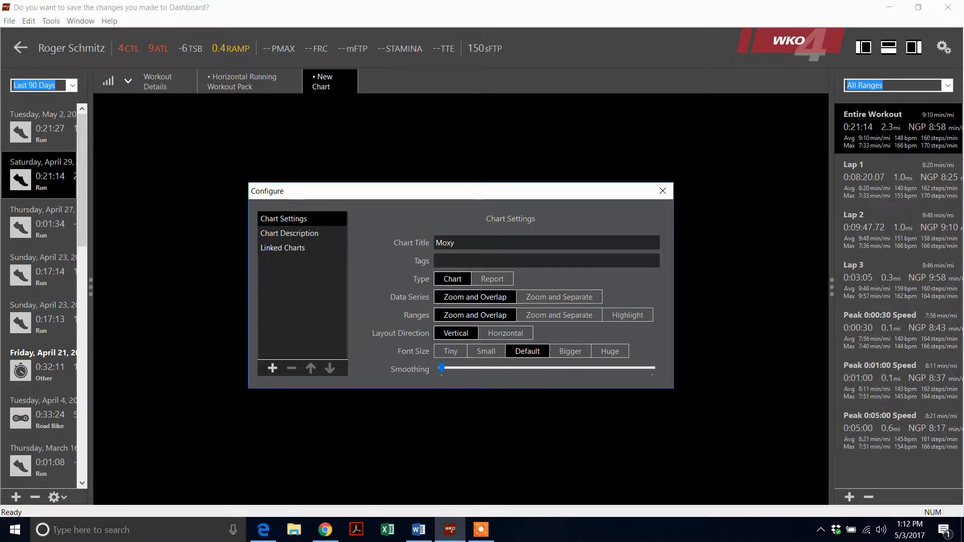
text( - Right Glute)
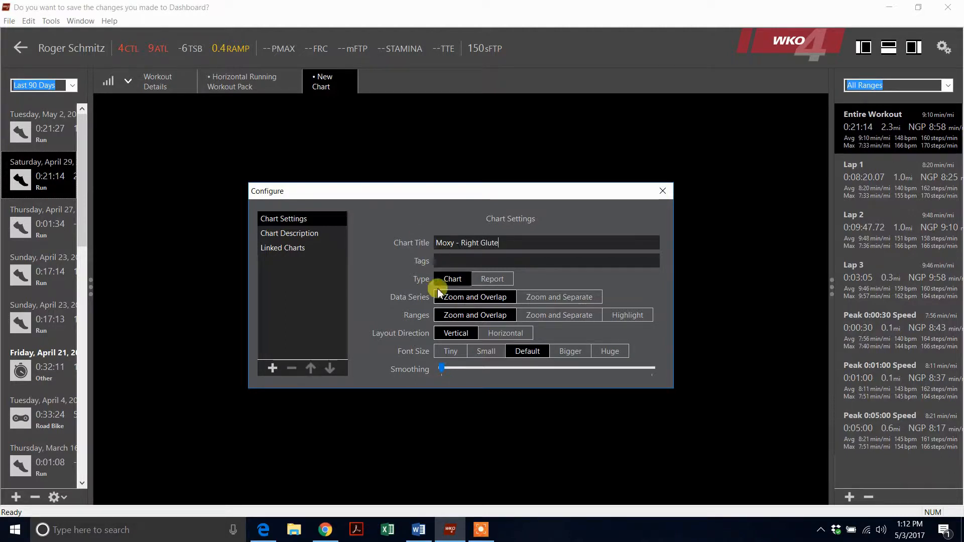
click(602, 349)
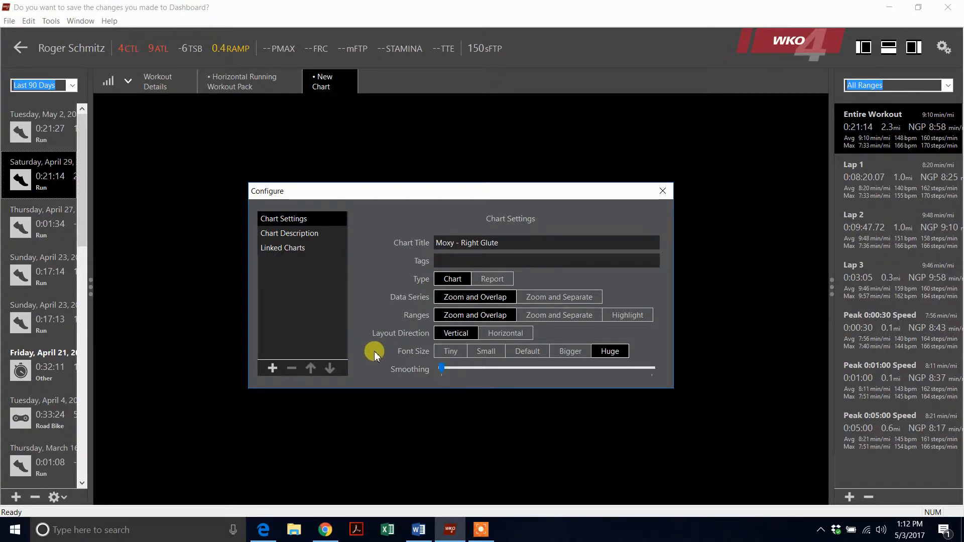
click(273, 366)
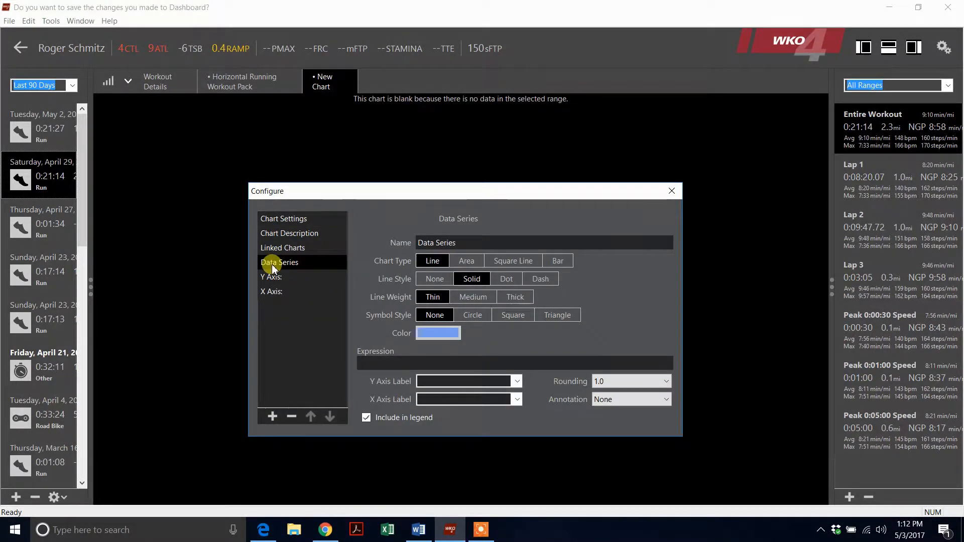
click(376, 362)
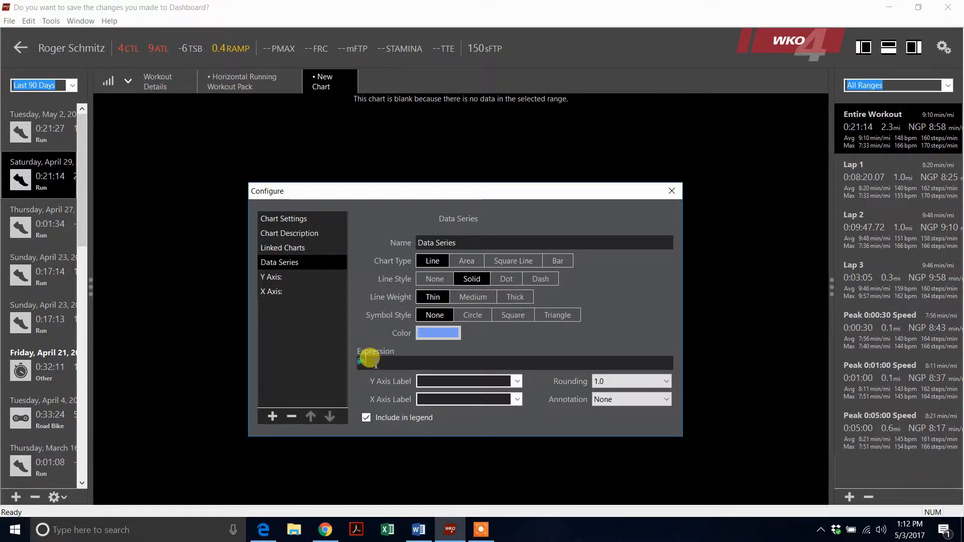
text(@smo2_right_glute)
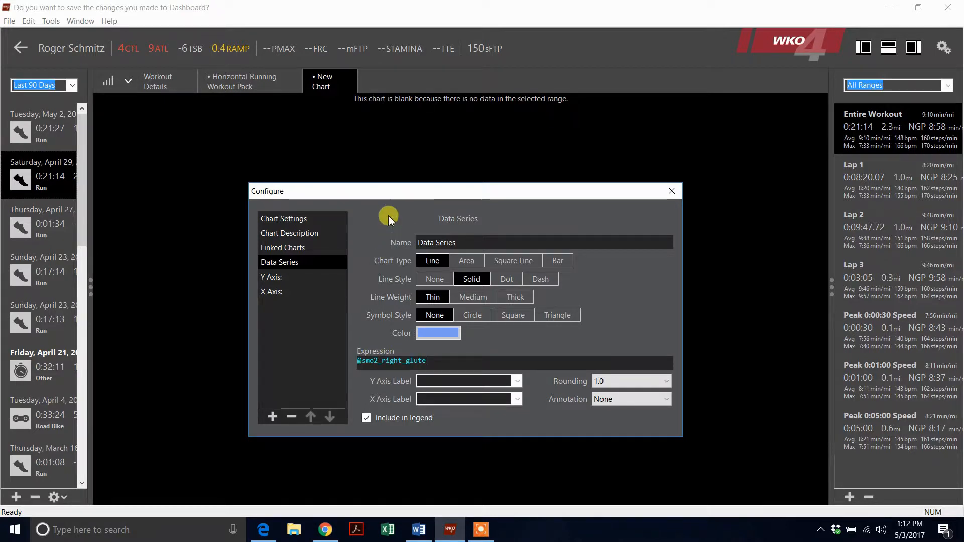
Colour the right glute SmO2 series bright green and set its line weight to Medium
click(427, 333)
click(439, 275)
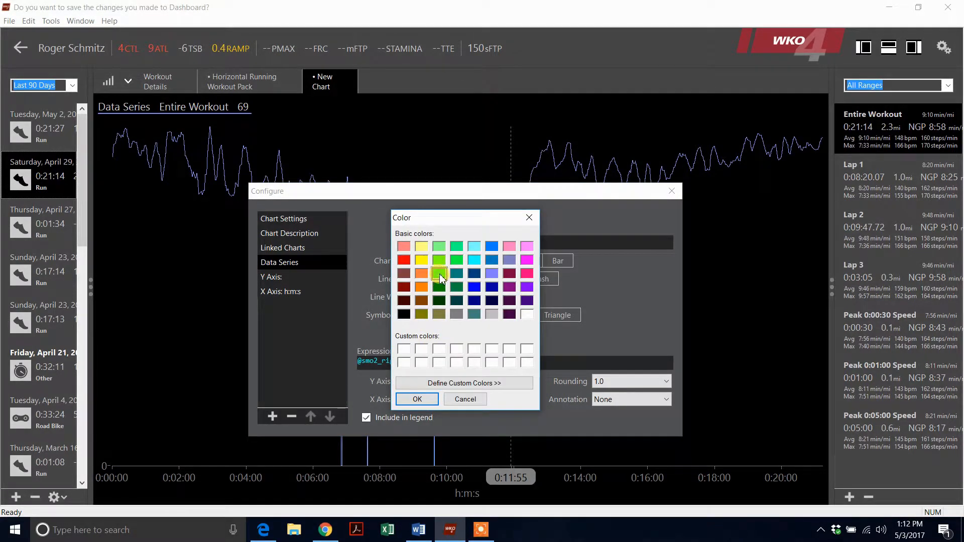
click(417, 399)
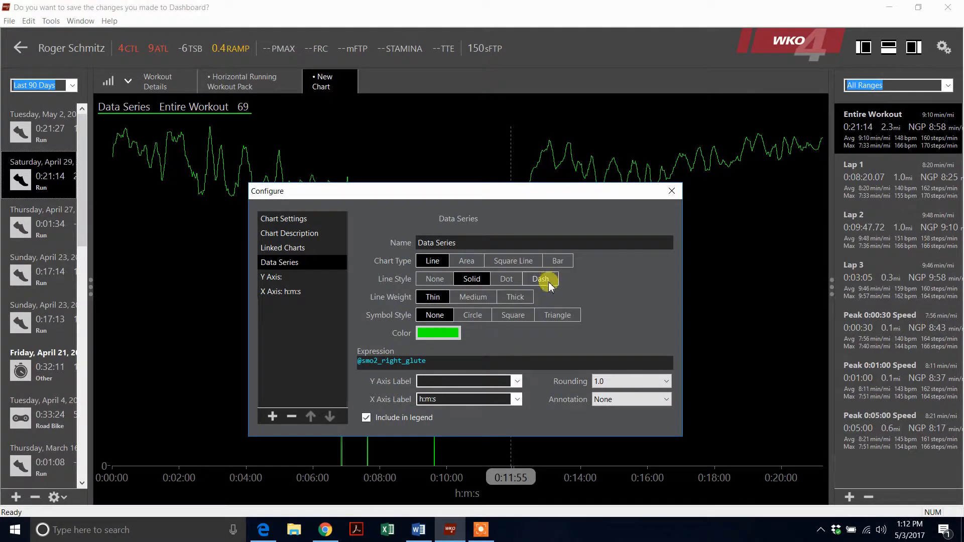
click(459, 296)
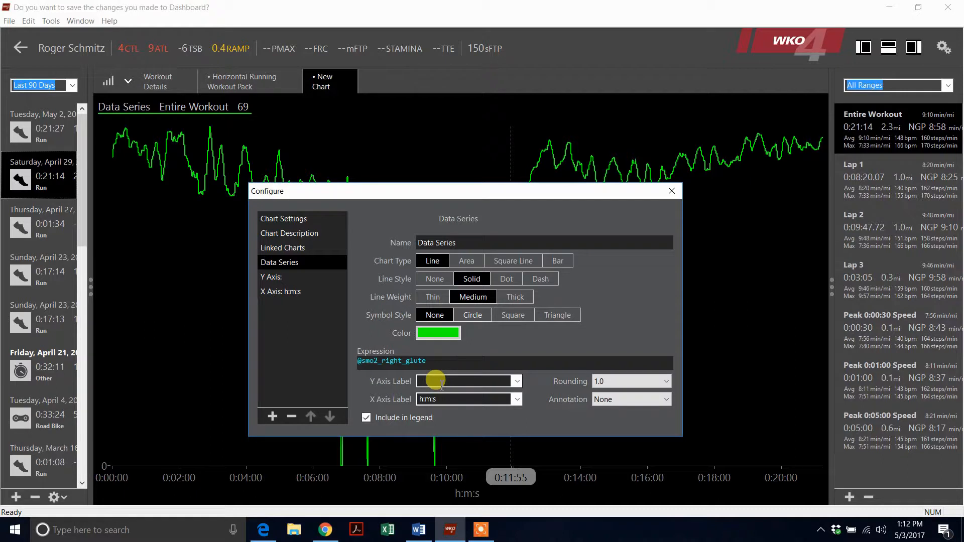
click(513, 381)
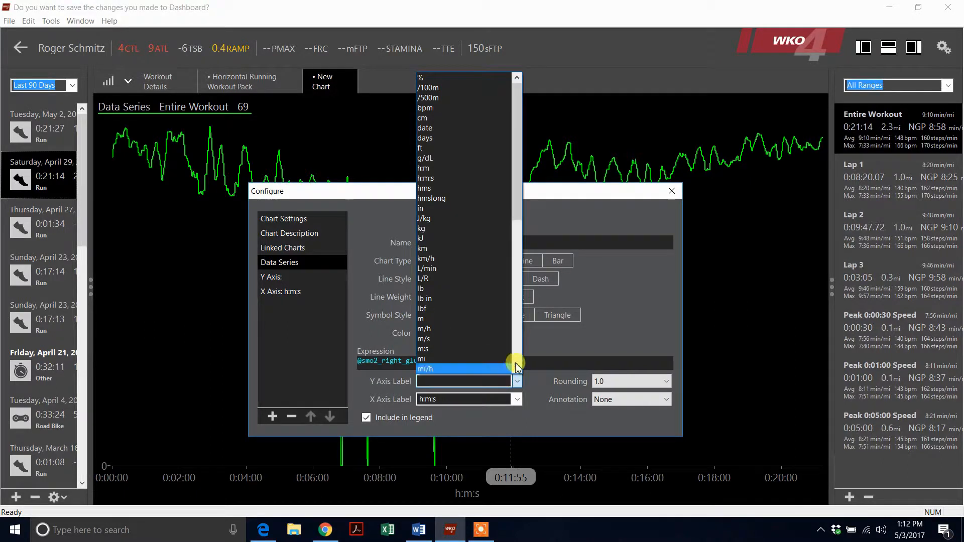
click(458, 77)
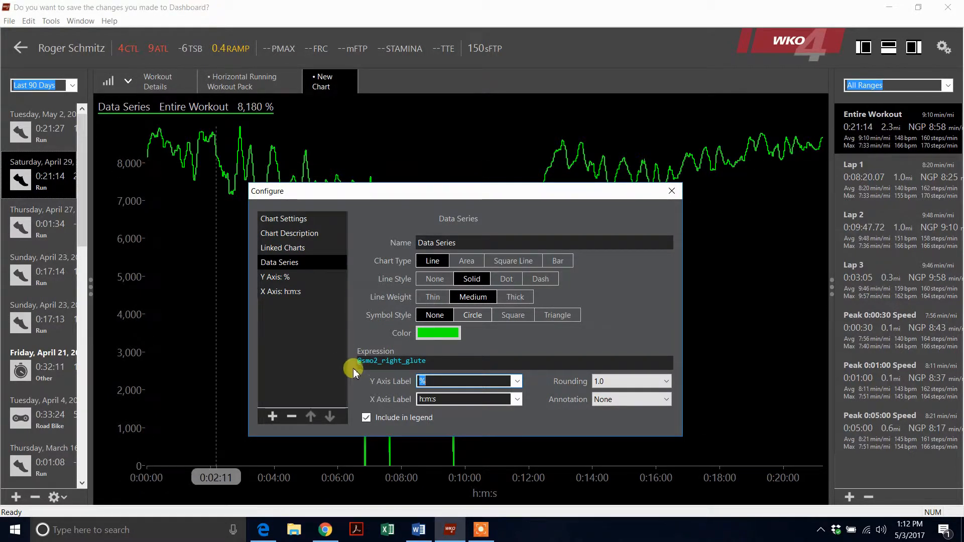
click(440, 361)
text(/)
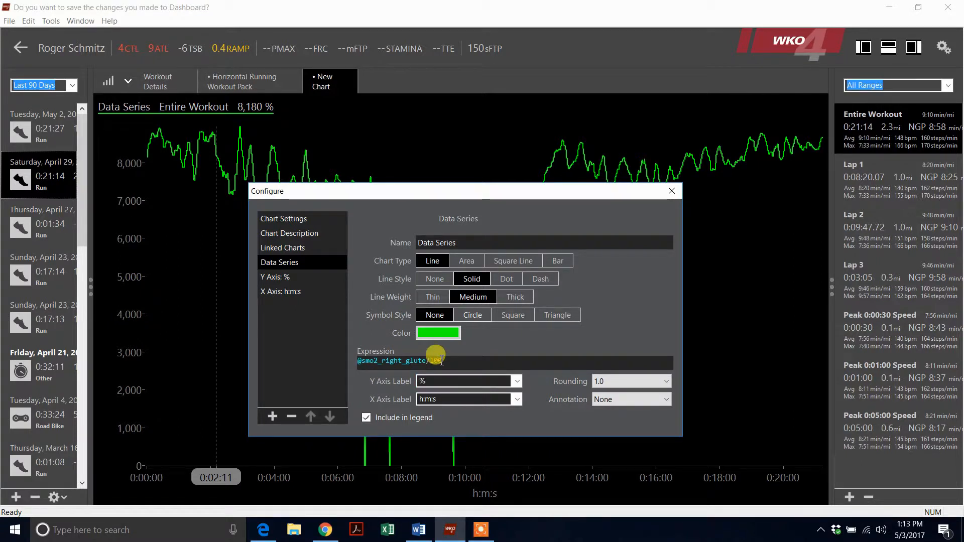
text(100)
click(422, 381)
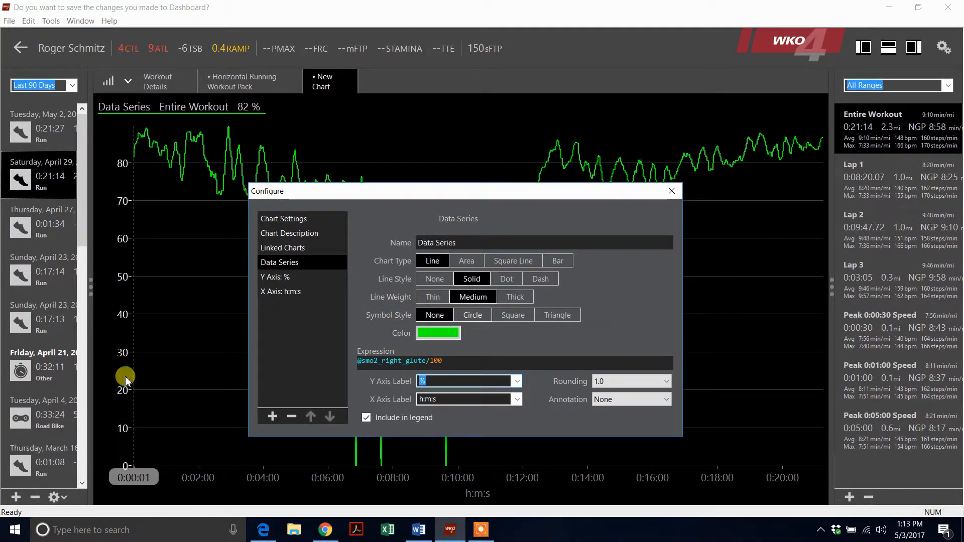
click(273, 416)
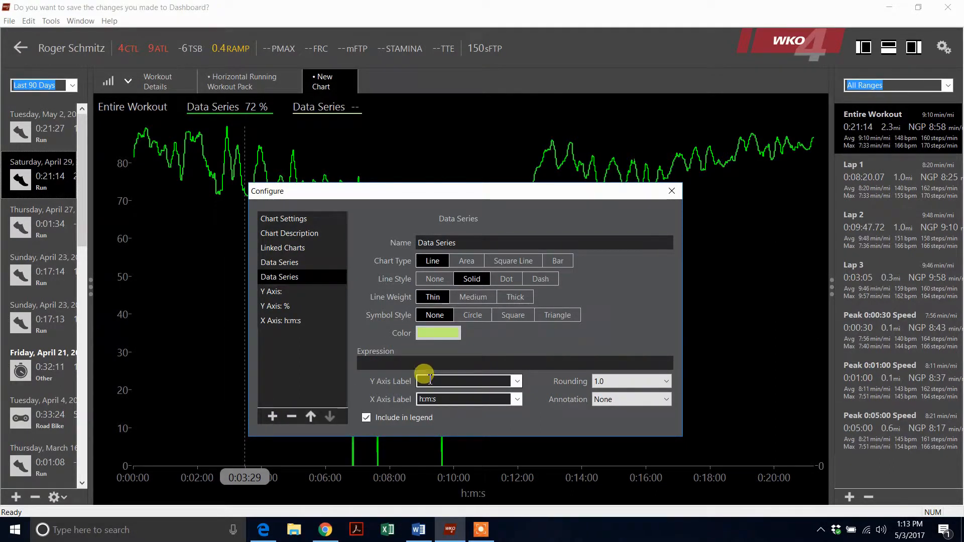
drag(456, 243, 405, 251)
key(BackSpace)
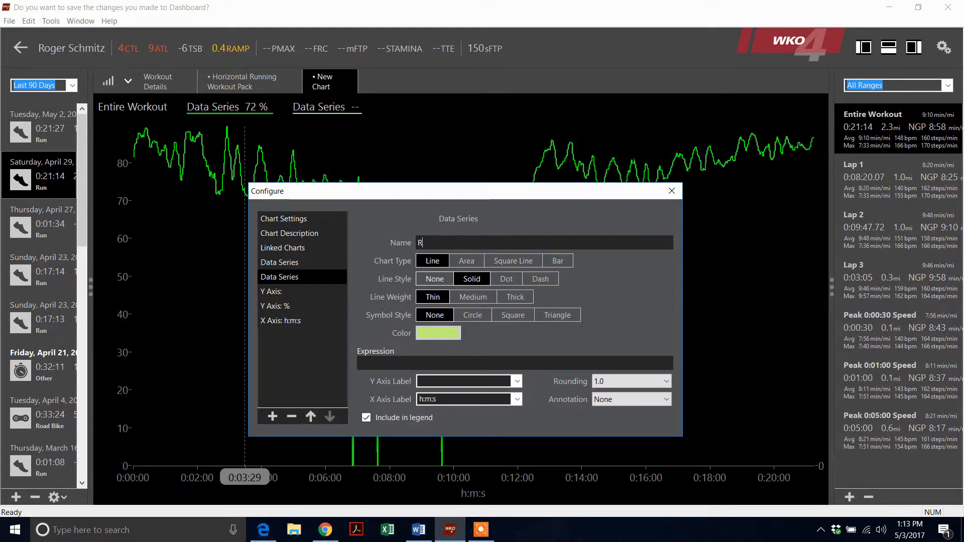
text(Thb Right Gluete)
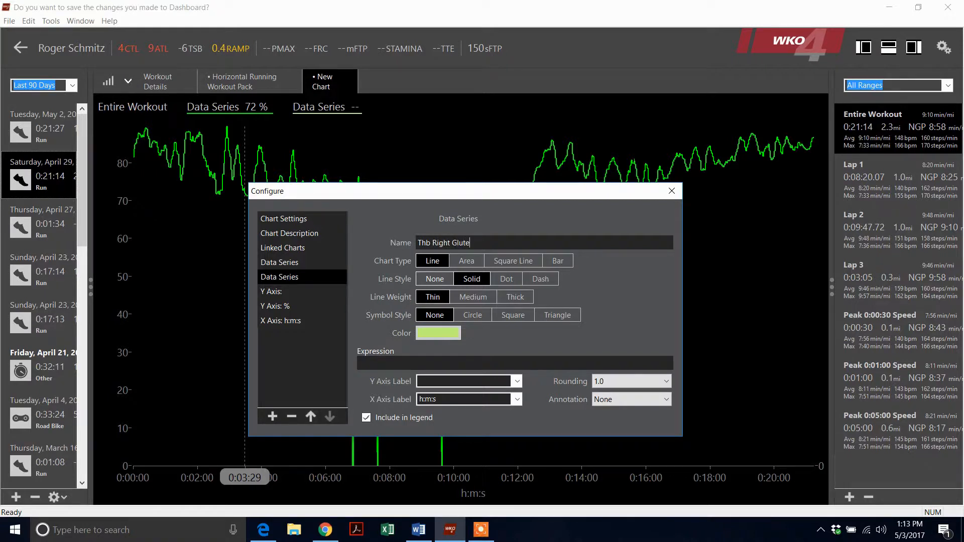
click(376, 359)
text(@thb_right_glute)
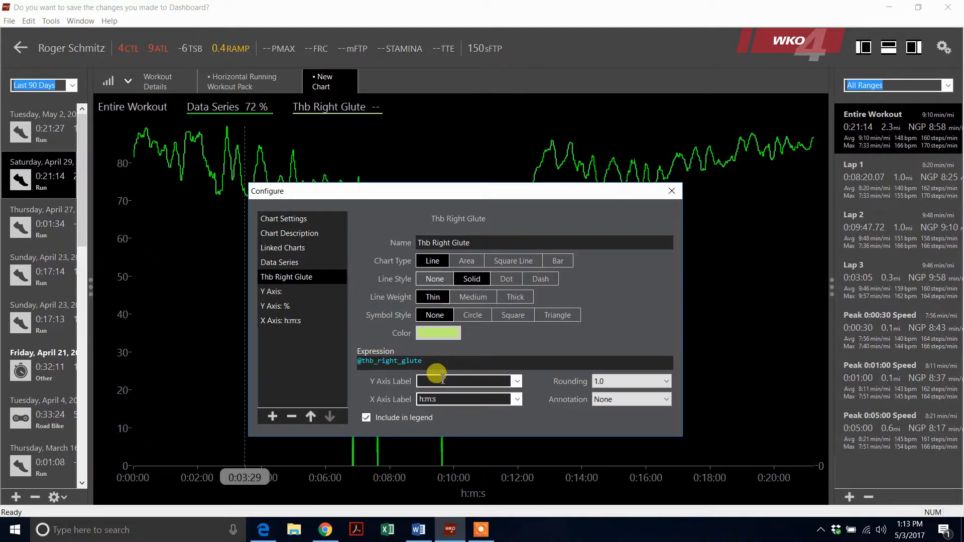
Colour the Thb Right Glute series orange, set its Y axis label to g/dL, and close the chart configuration
click(441, 338)
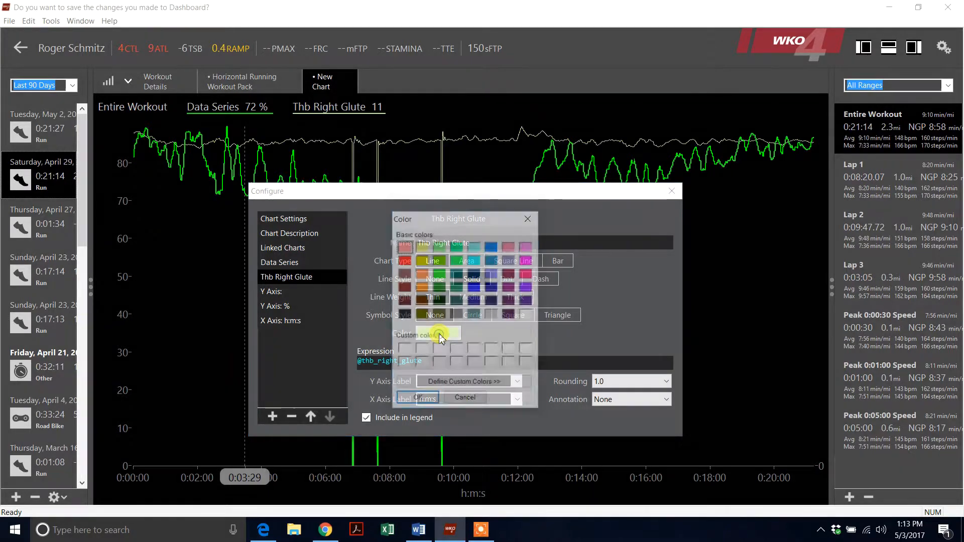
click(421, 287)
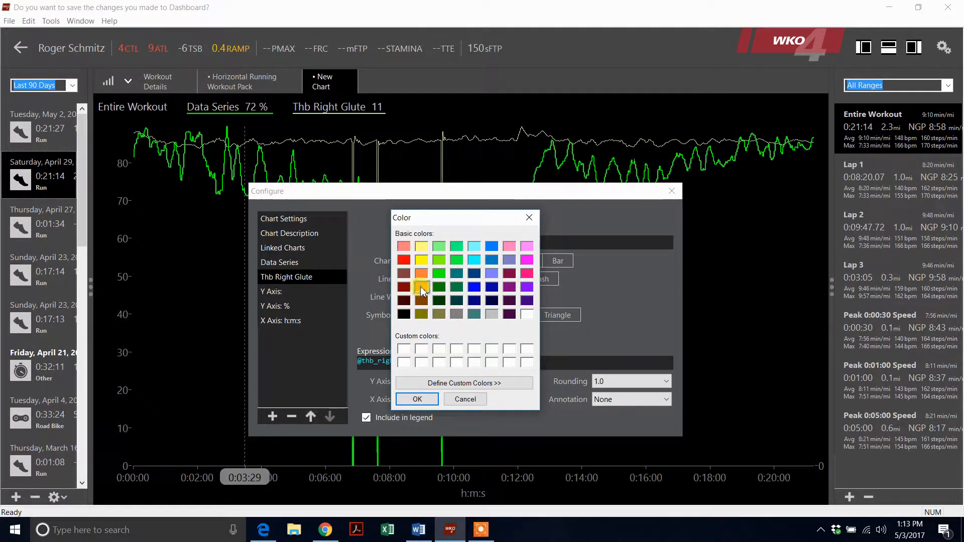
click(417, 399)
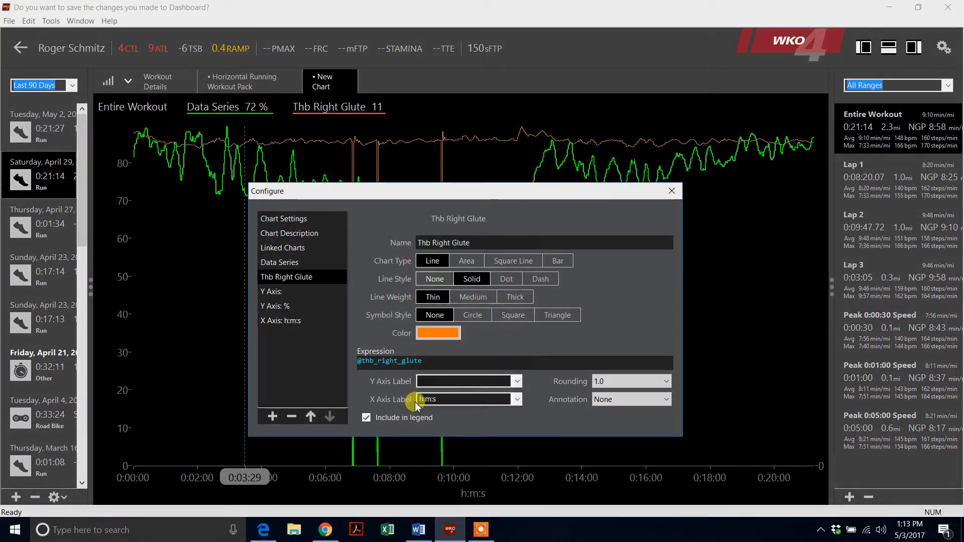
click(516, 381)
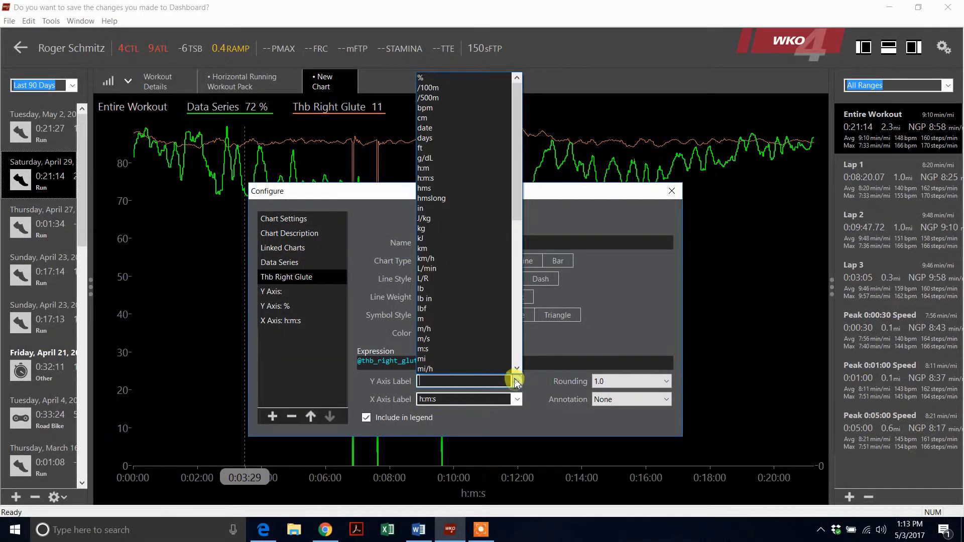
click(477, 159)
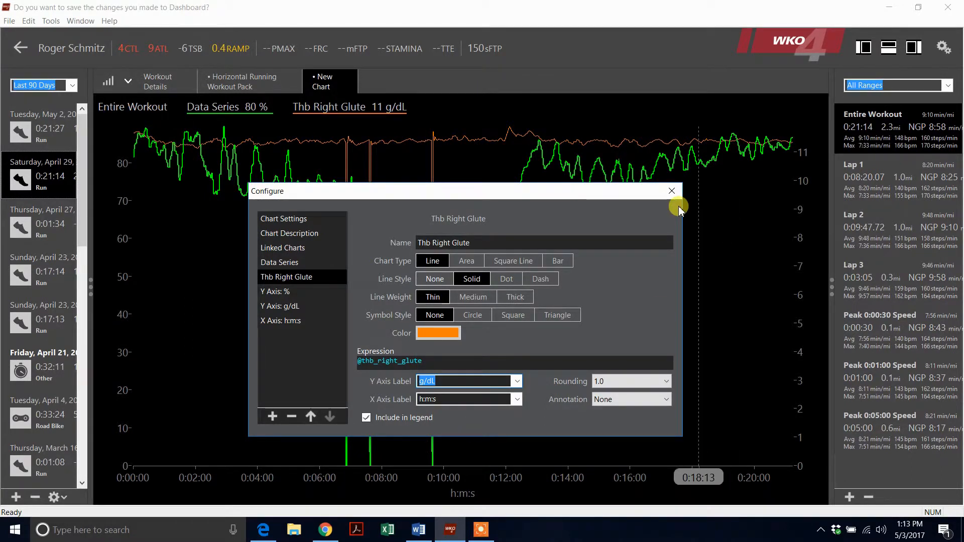
click(672, 191)
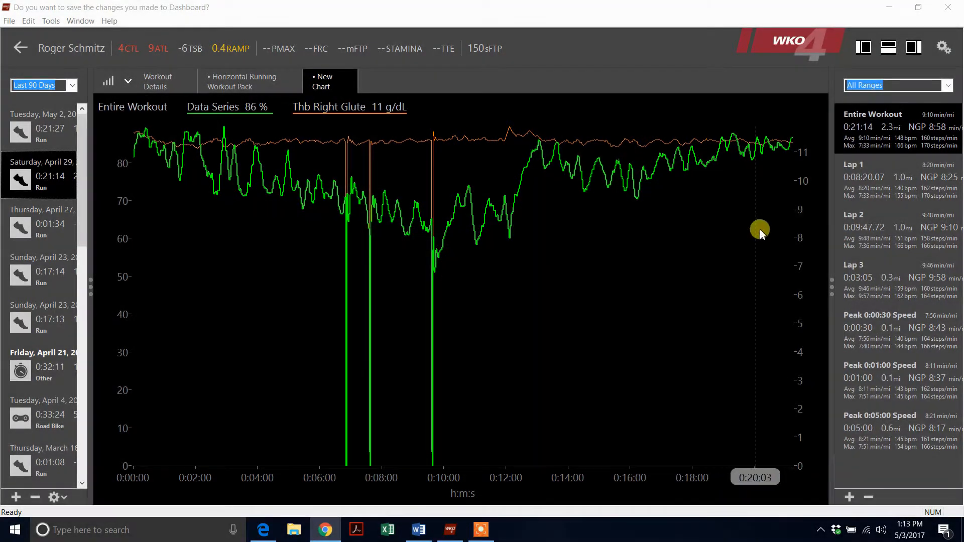
Turn off the automatic minimum for the g/dL Y axis, set its minimum to 10.5, and close the configuration
right_click(799, 209)
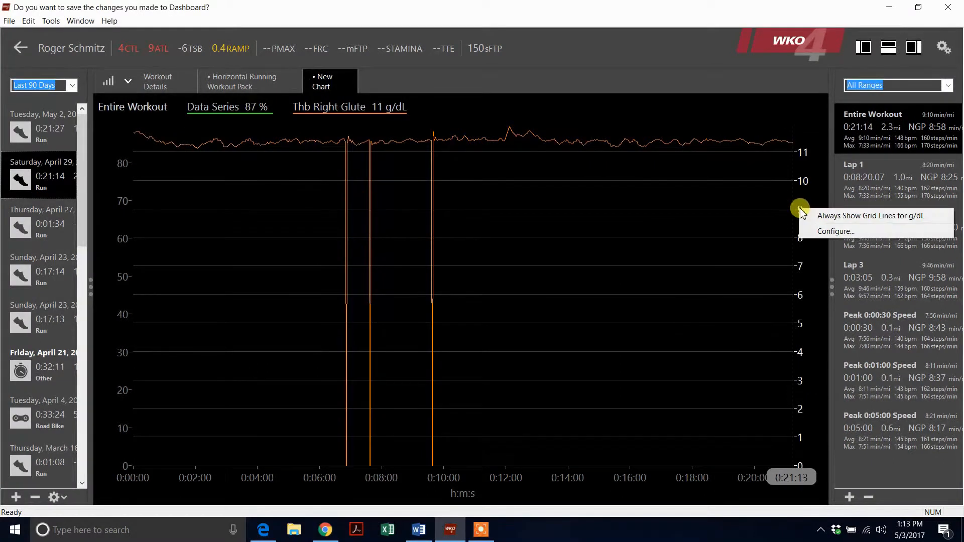
click(845, 234)
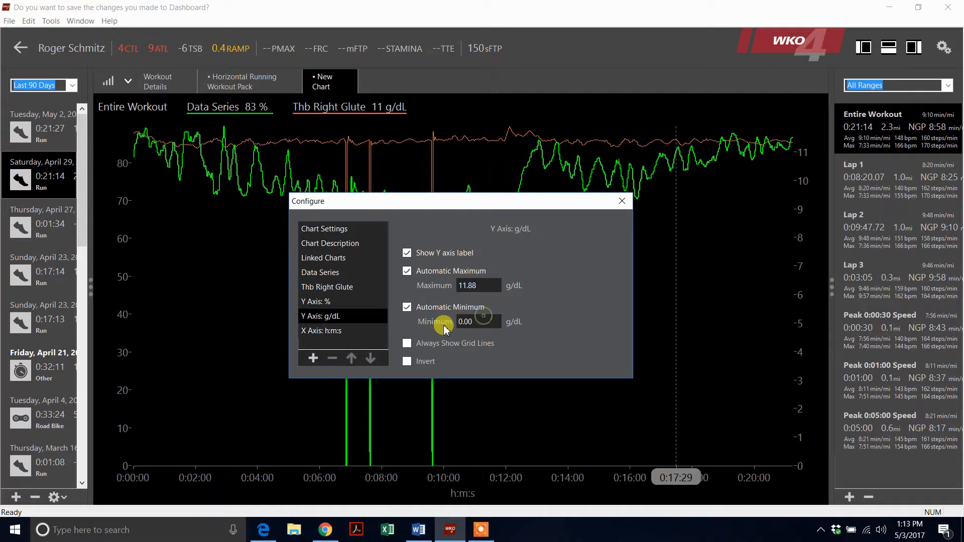
drag(478, 321, 453, 322)
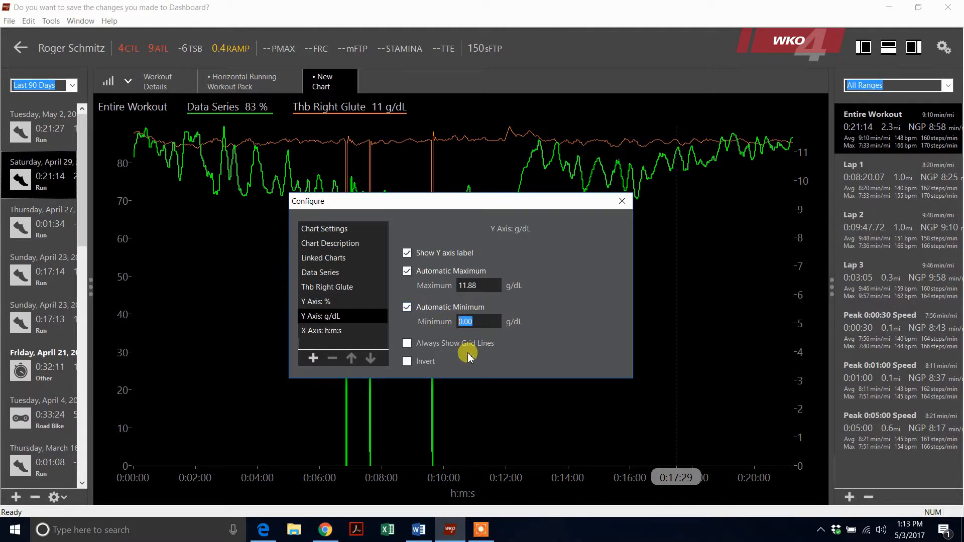
click(486, 320)
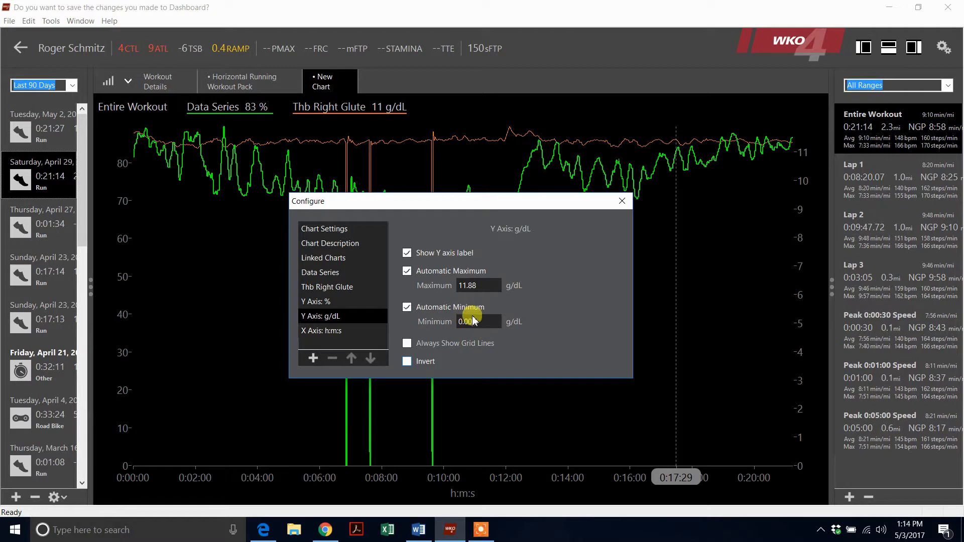
drag(474, 321, 442, 324)
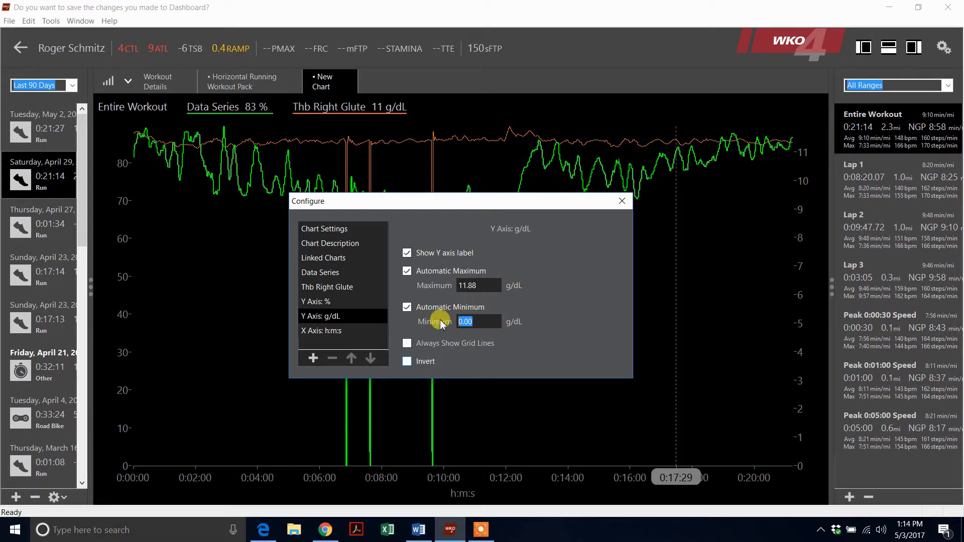
click(406, 306)
drag(452, 322, 448, 326)
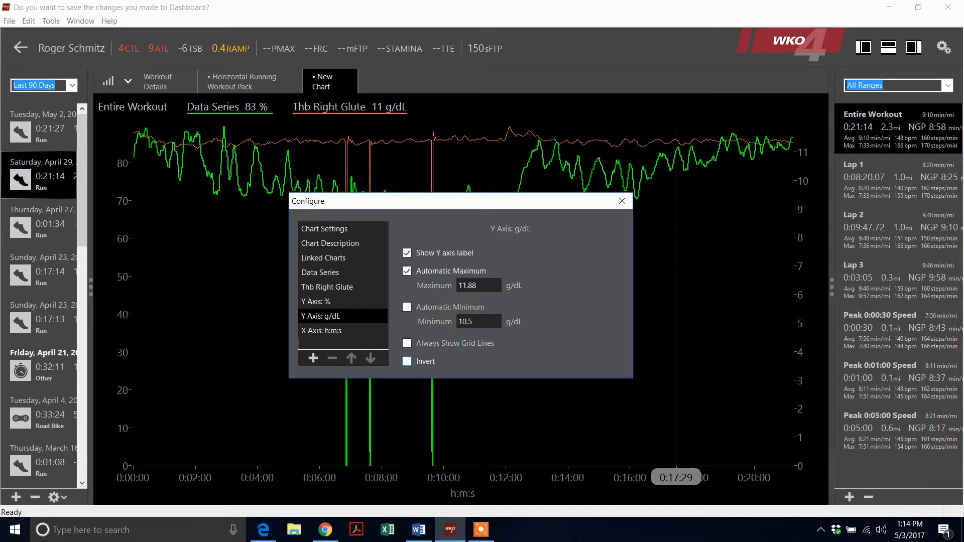
key(Return)
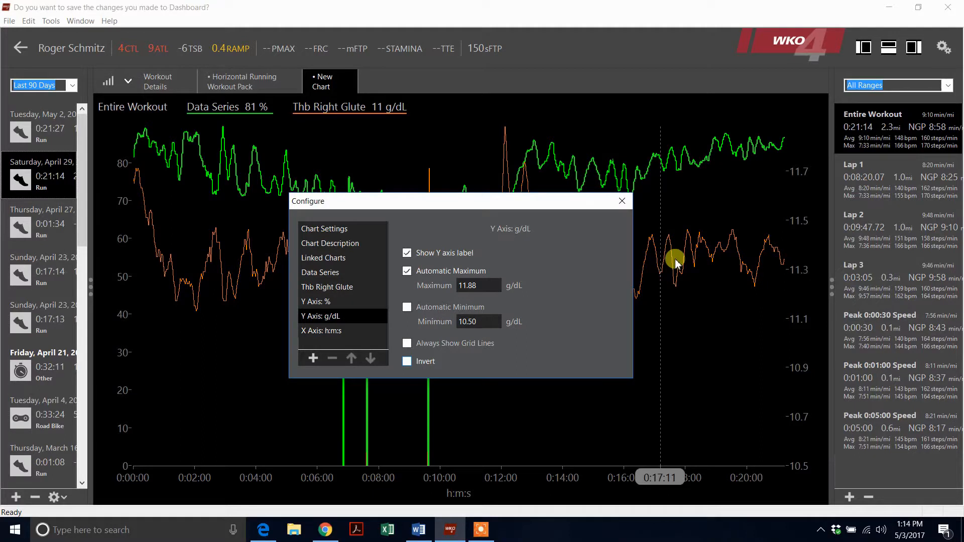
click(623, 201)
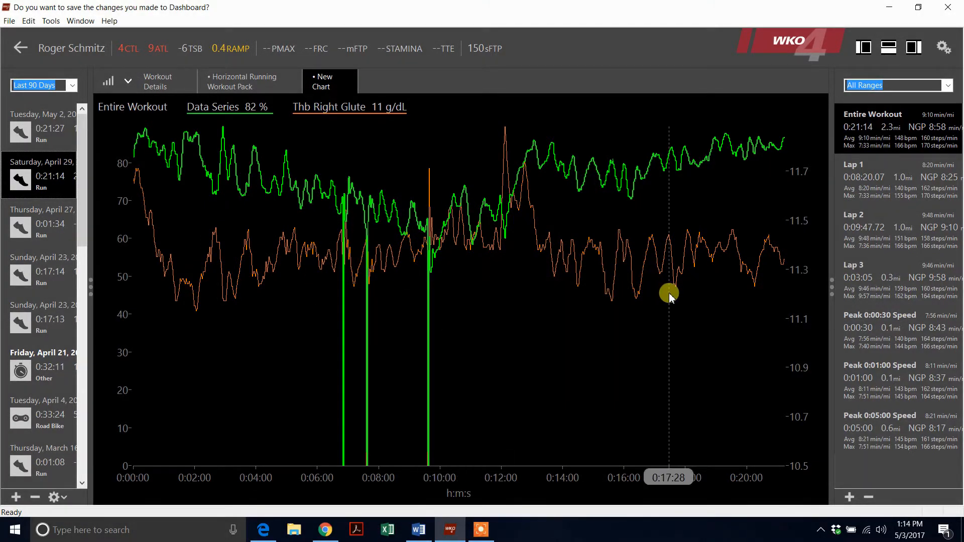
Save the new right glute chart to My Charts
click(350, 82)
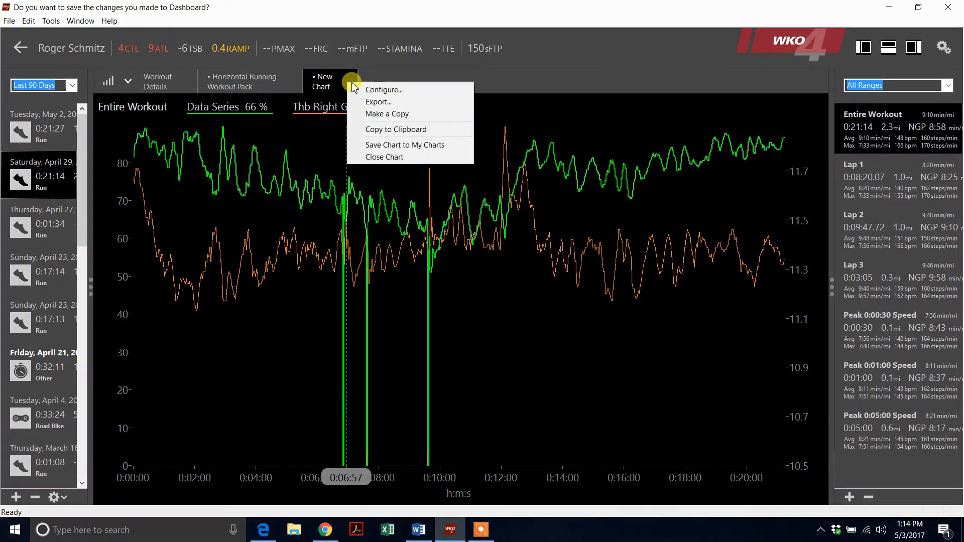
click(383, 150)
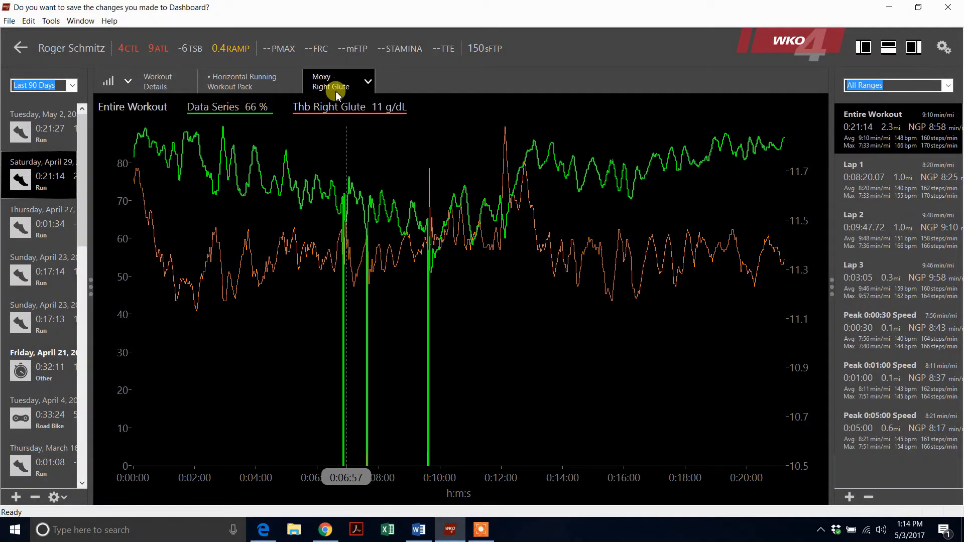